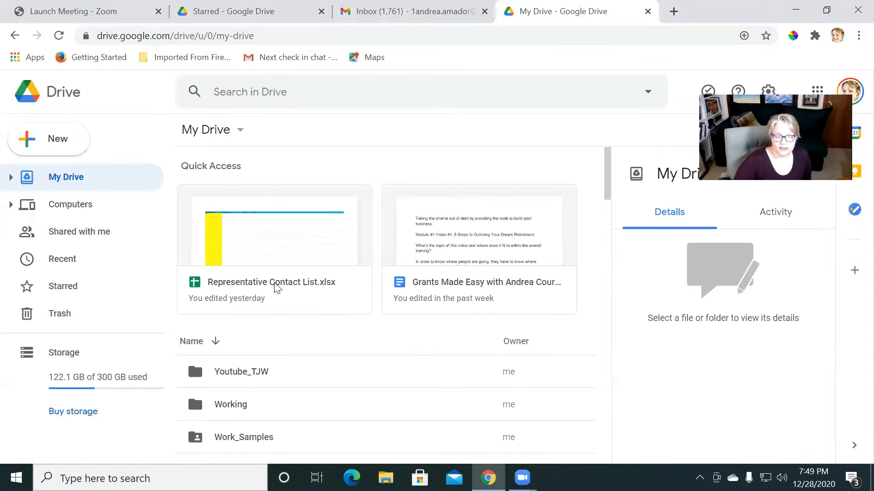
- Open the Representative Contact List.xlsx spreadsheet from Quick Access
double_click(239, 286)
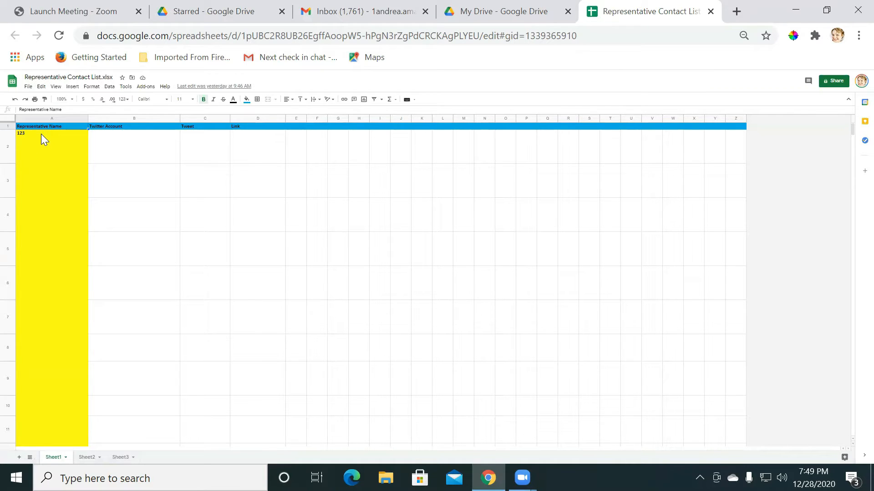
left_click(117, 132)
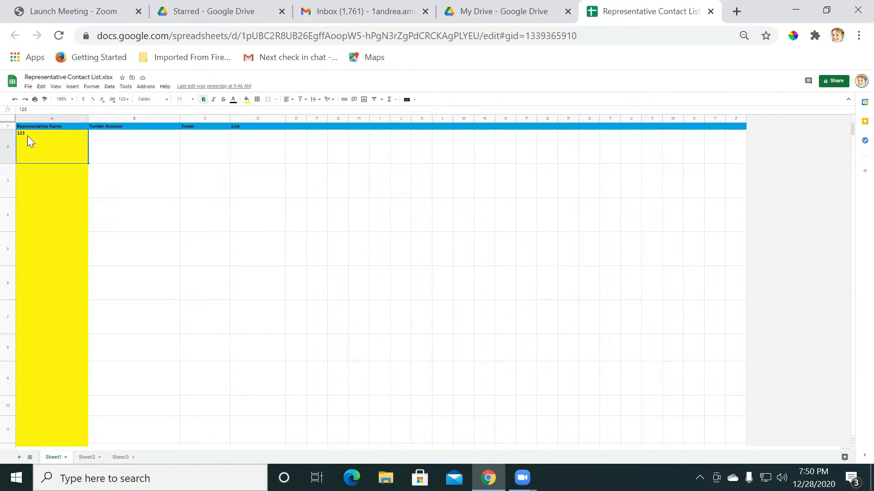
- Replace the first entry under Representative Name with Charles Schumer and narrow column A slightly
left_click(27, 109)
key("BackSpace")
type("Charles Schu")
type("mmer")
left_click(115, 154)
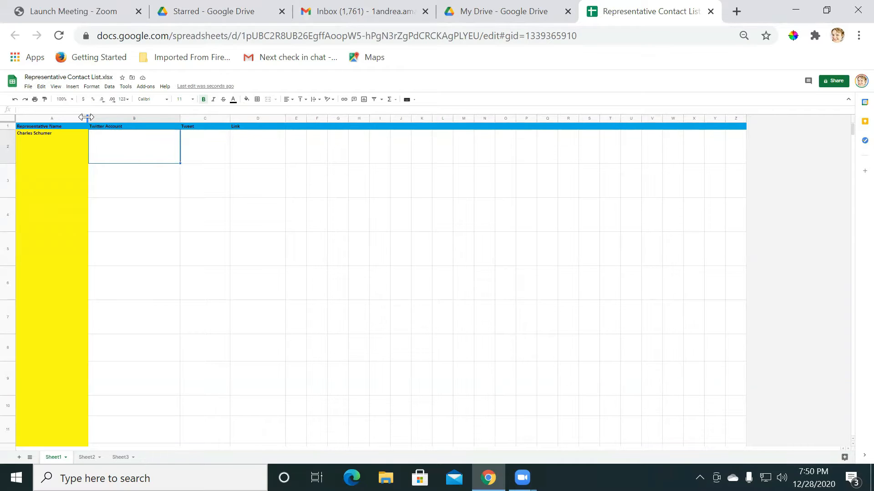
mouse_move(87, 117)
left_mouse_down()
mouse_move(61, 118)
mouse_move(75, 119)
left_mouse_up()
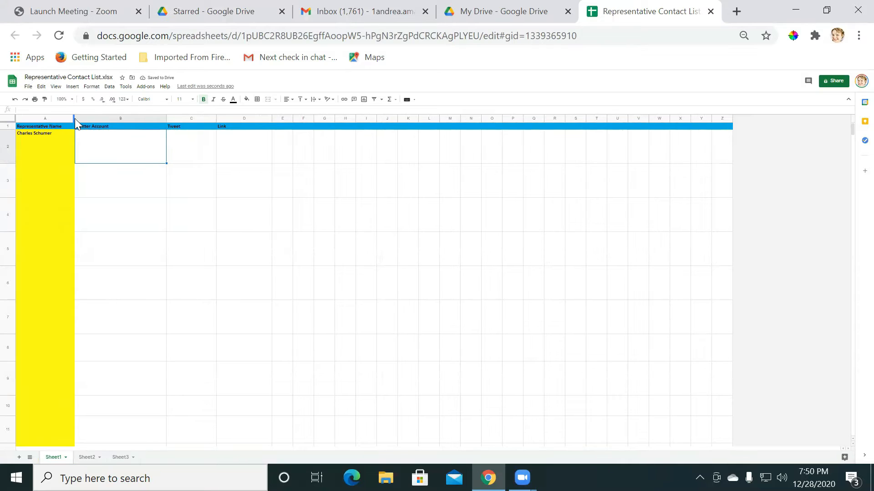
- Change the Twitter Account header in B1 to Phone Number
left_click(107, 128)
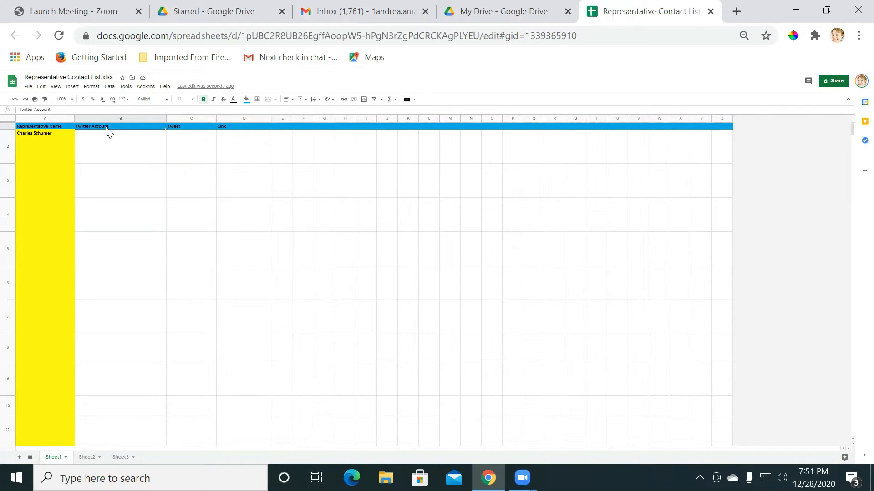
left_click(55, 109)
key("BackSpace")
key("BackSpace")
key("BackSpace")
key("BackSpace")
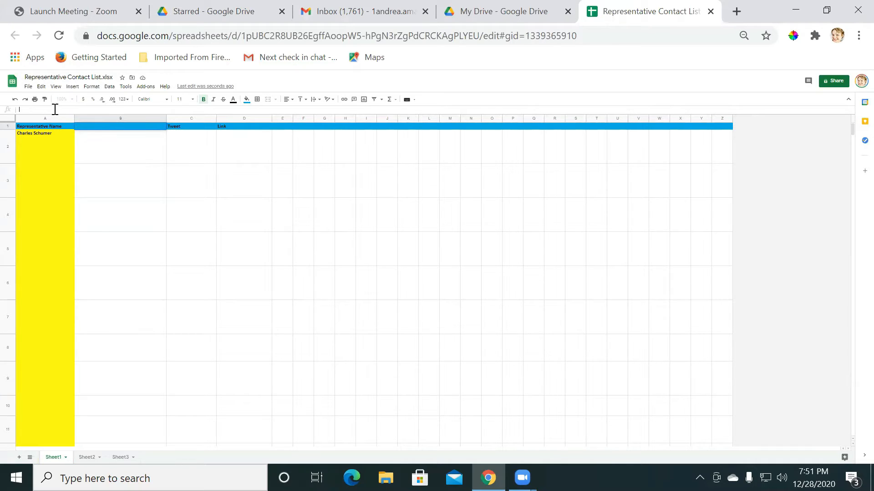
type("Phone Number")
key("Return")
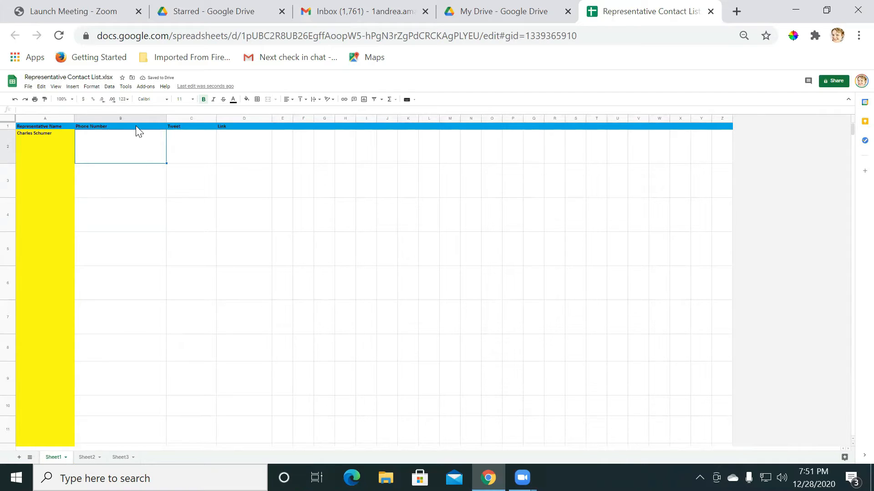
- Change the Tweet header in C1 to Request
left_click(187, 128)
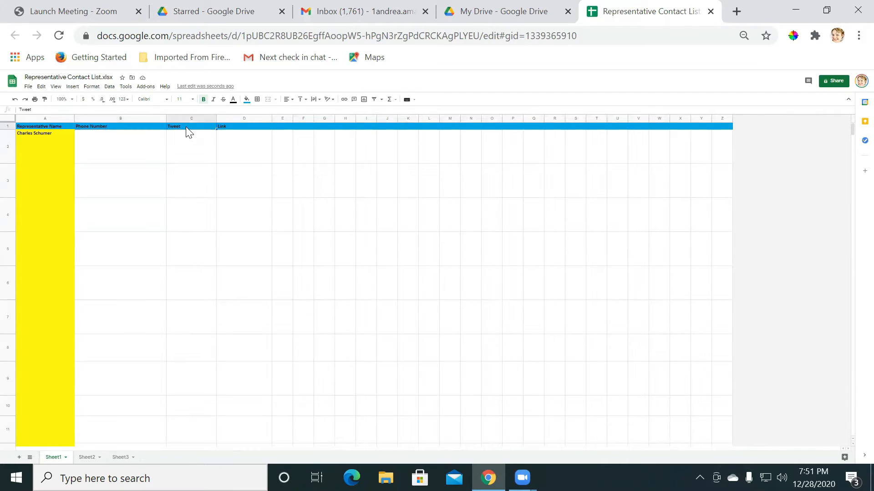
left_click(49, 109)
key("BackSpace")
key("BackSpace")
key("BackSpace")
type("quest")
key("Return")
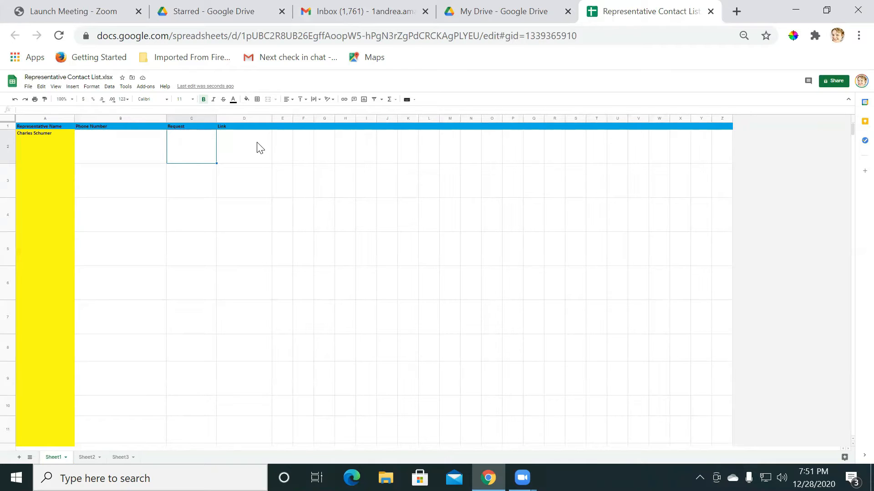
- Change the Link header in D1 to Follow Up
left_click(252, 127)
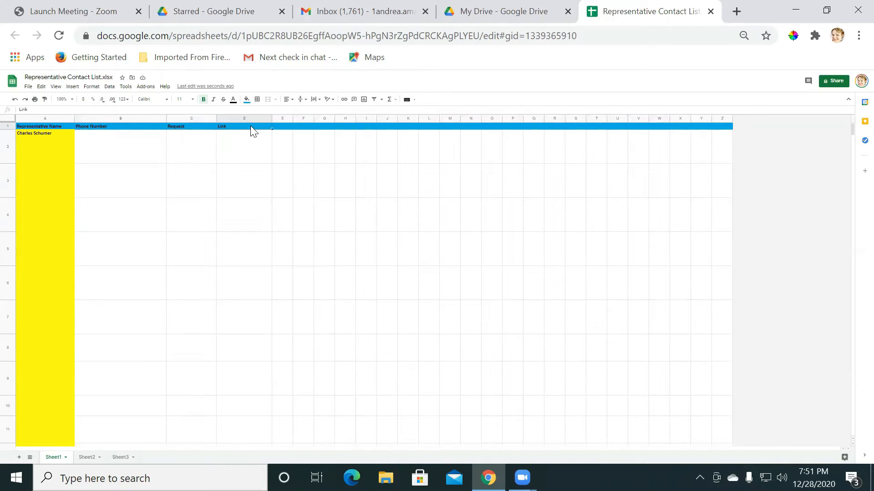
left_click(33, 111)
key("BackSpace")
key("BackSpace")
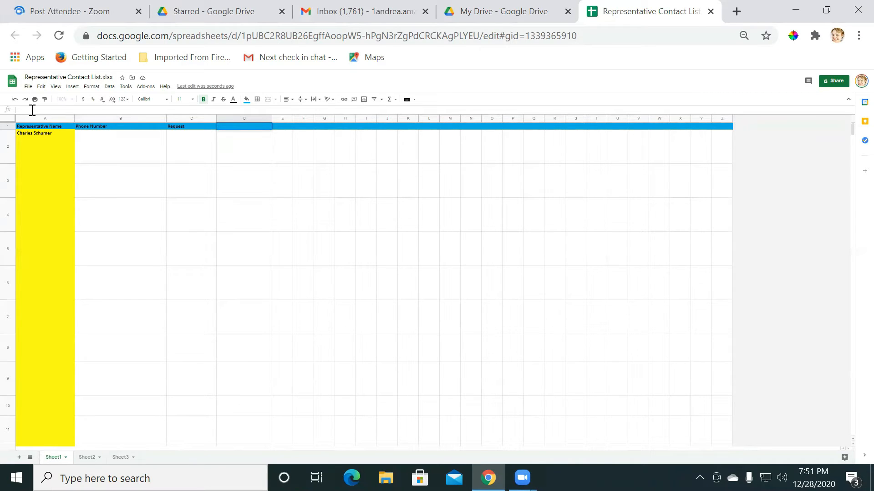
type("Follow Up")
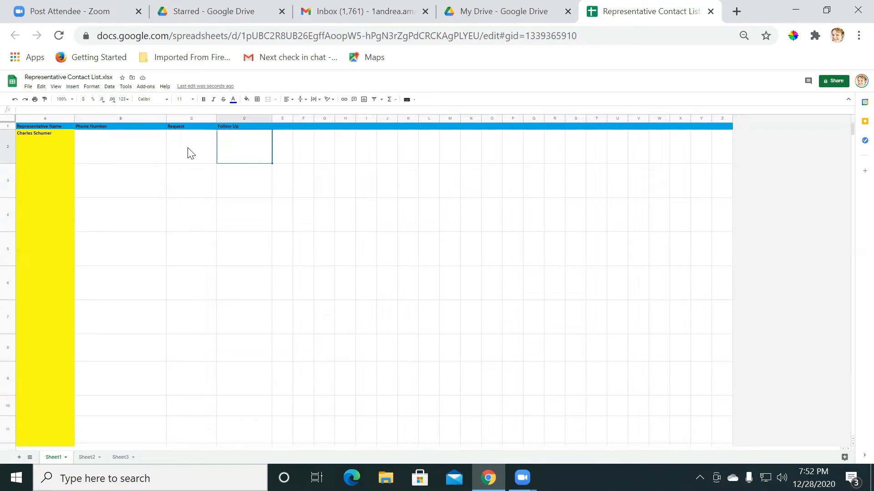
- Append "- spoke with aide to Senator Schumer. We discussed rent relief." to the Charles Schumer entry in A2
left_click(36, 135)
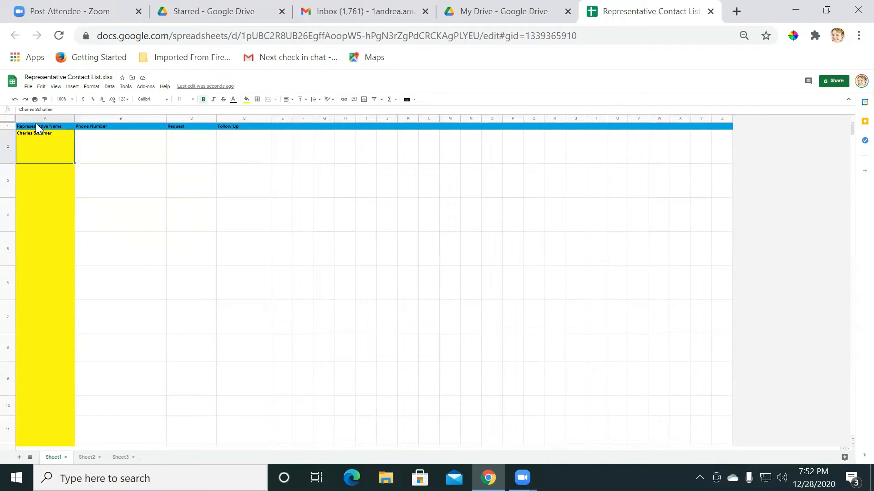
left_click(56, 111)
type("- spoke with aide to Sen")
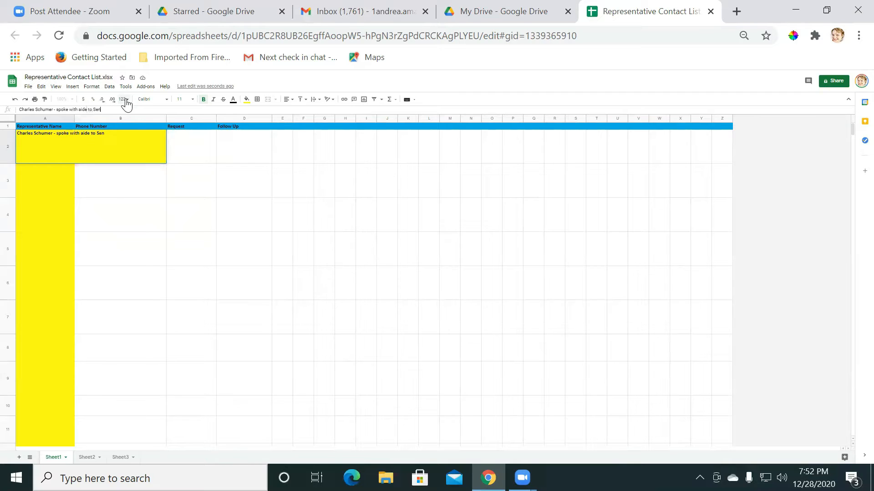
type("ator Schumer. We discussed rent relief.")
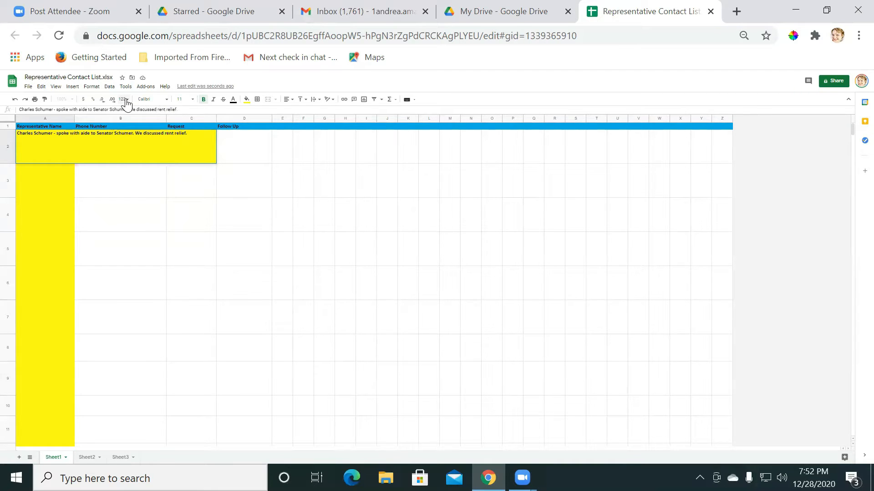
key("Return")
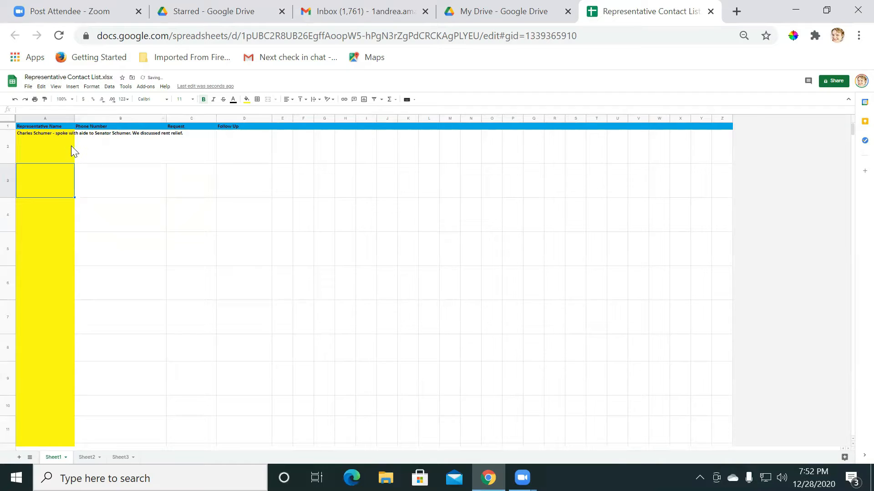
- Turn on text wrapping for the whole Representative Name column
left_click(45, 118)
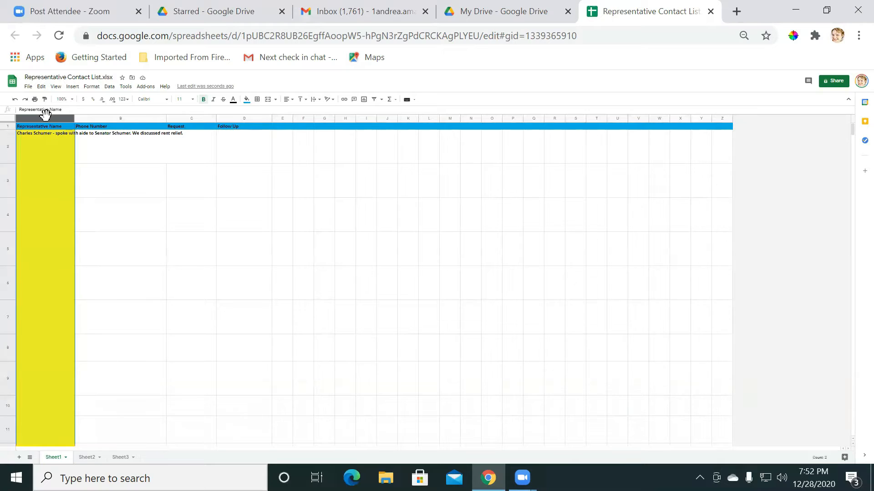
left_click(389, 99)
left_click(315, 99)
left_click(323, 111)
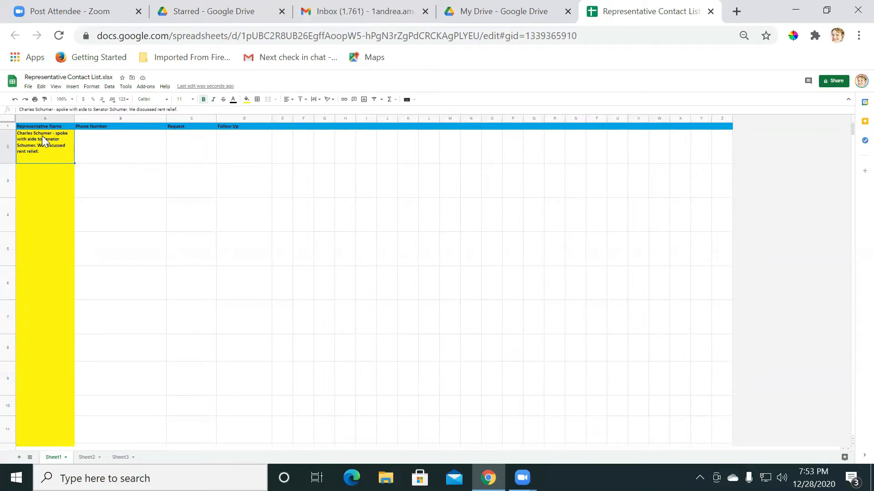
- Copy the Charles Schumer note from A2 into B2 under Phone Number
right_click(37, 133)
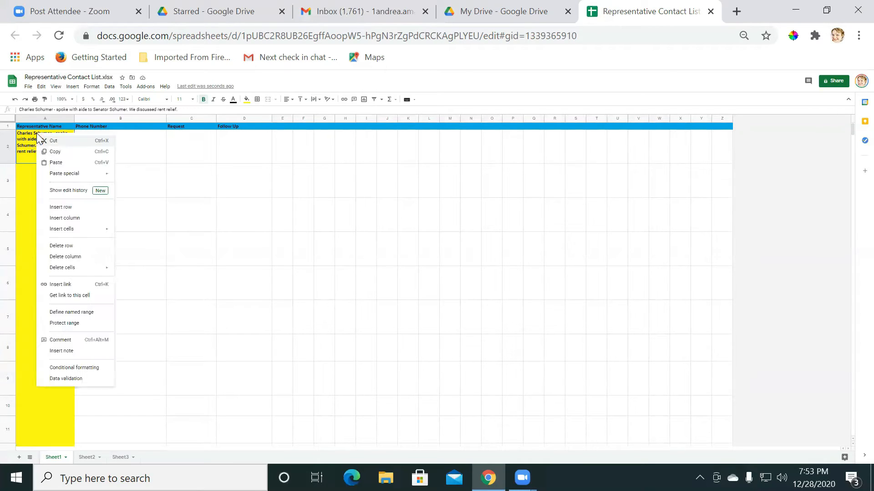
left_click(54, 154)
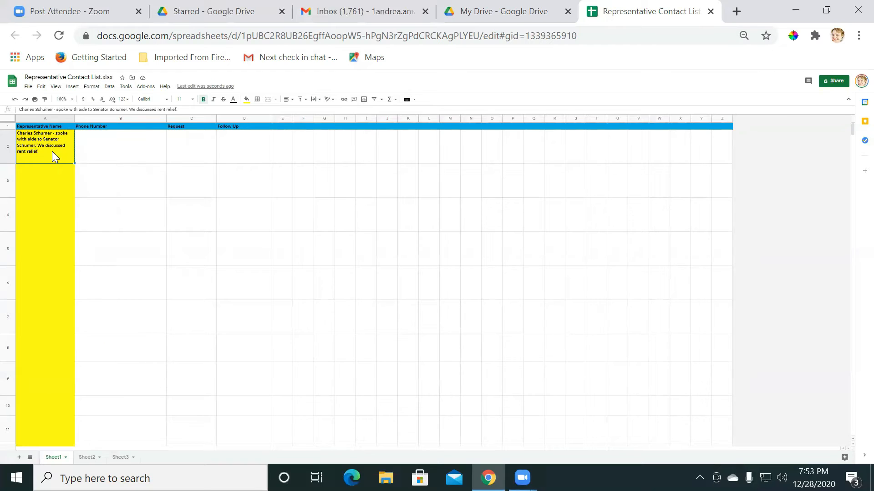
left_click(125, 153)
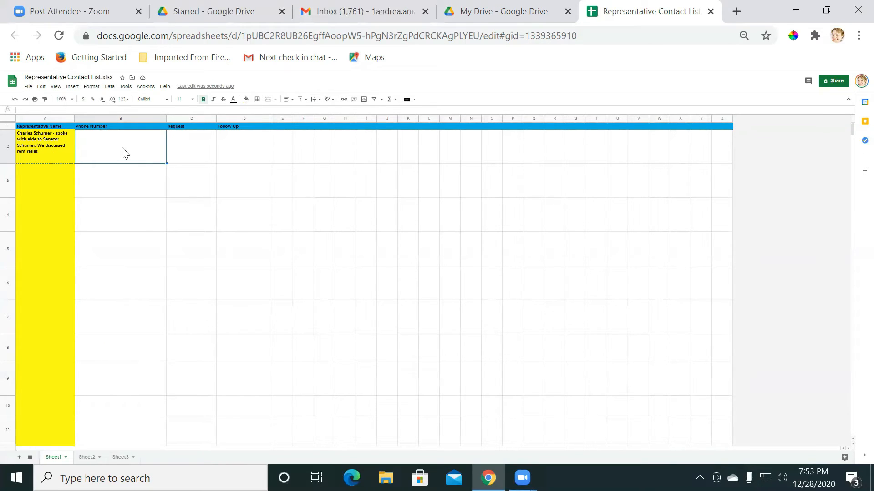
right_click(126, 154)
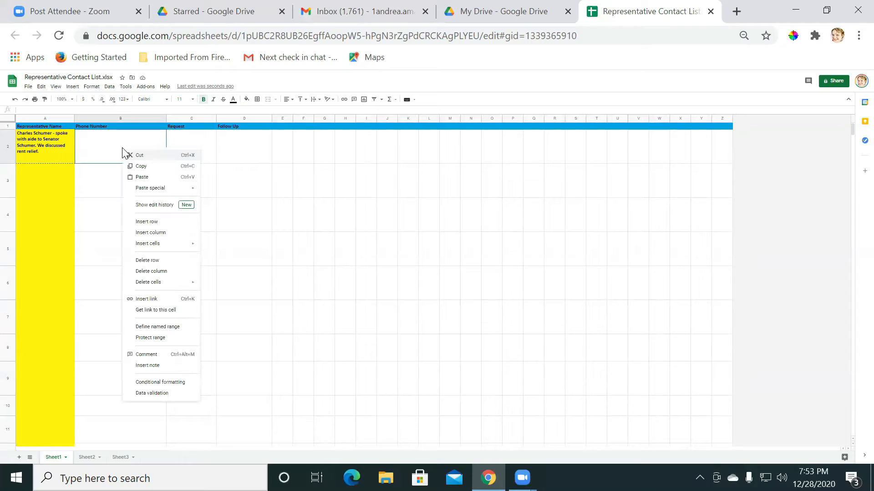
left_click(144, 178)
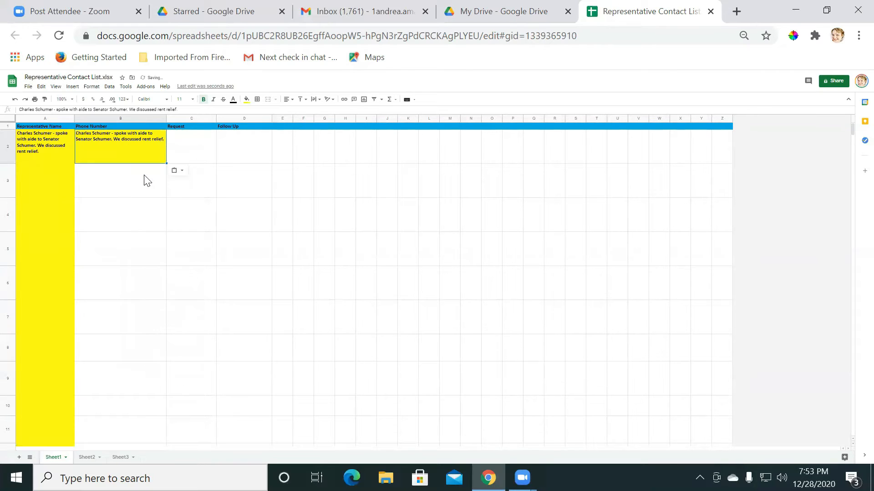
- Paste the copied note into the row 2 cells under Request and Follow Up
left_click(191, 150)
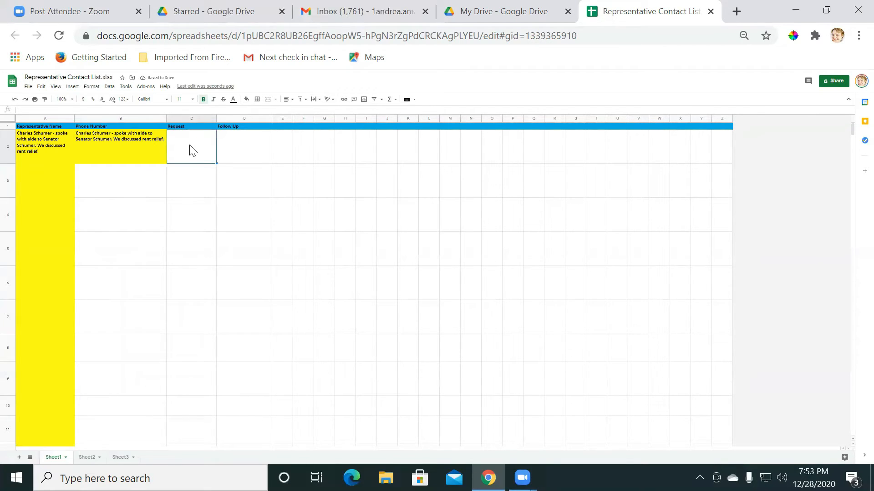
right_click(191, 151)
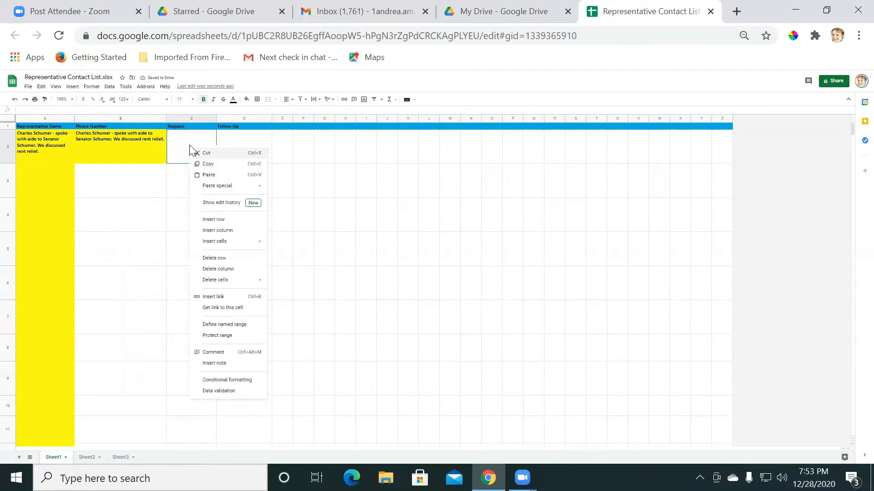
left_click(209, 175)
left_click(227, 151)
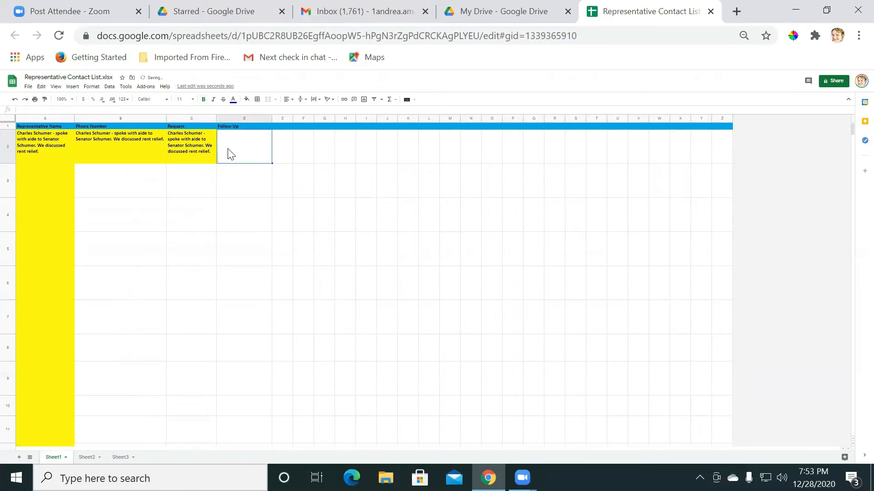
right_click(230, 150)
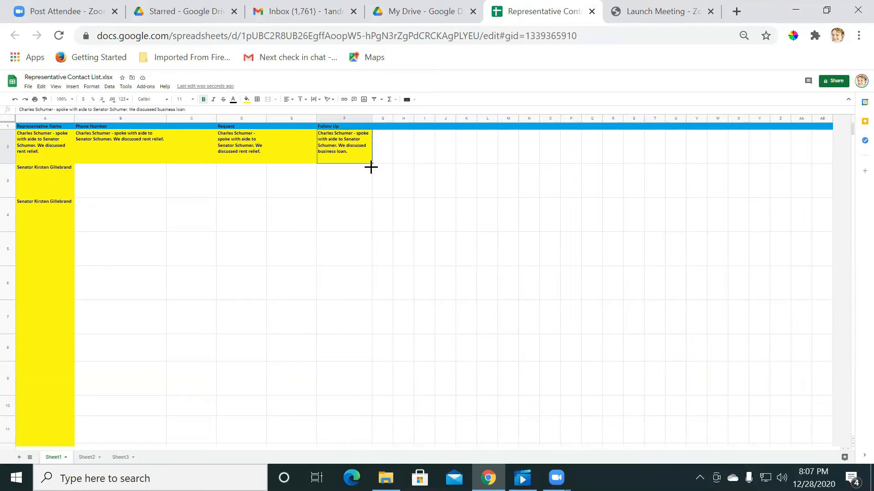
- Fill the Follow Up note in F2 down the column through row 8
left_click_drag(371, 164, 371, 177)
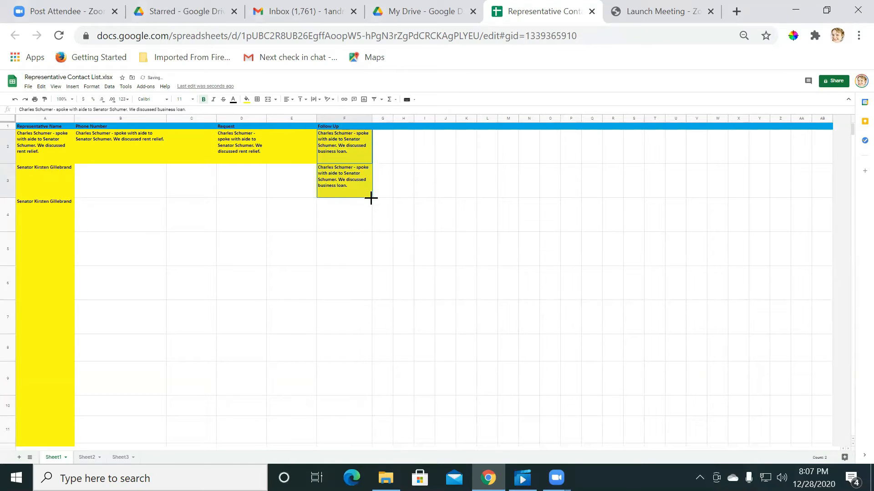
left_click_drag(372, 197, 363, 353)
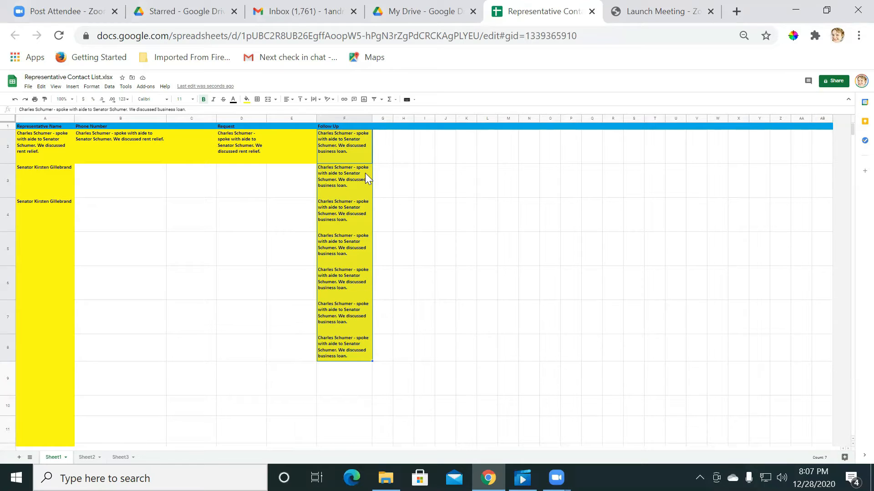
- Undo both fills of the Follow Up note below F2
left_click(15, 100)
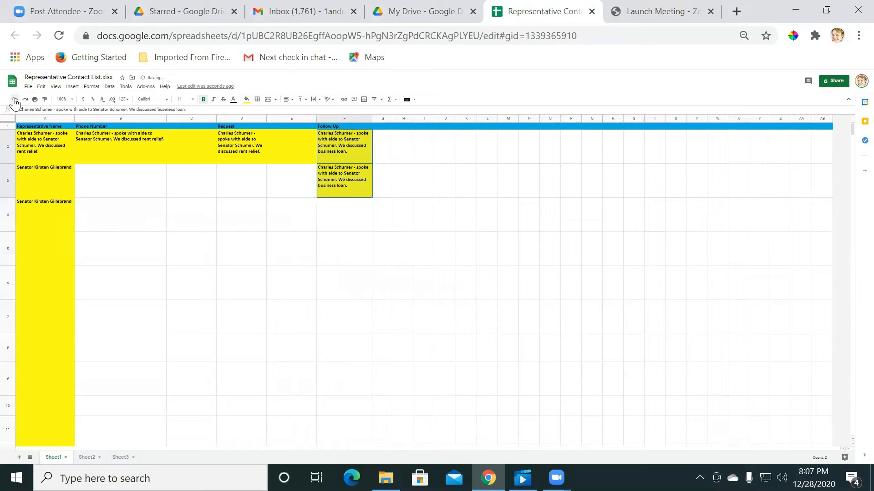
left_click(15, 99)
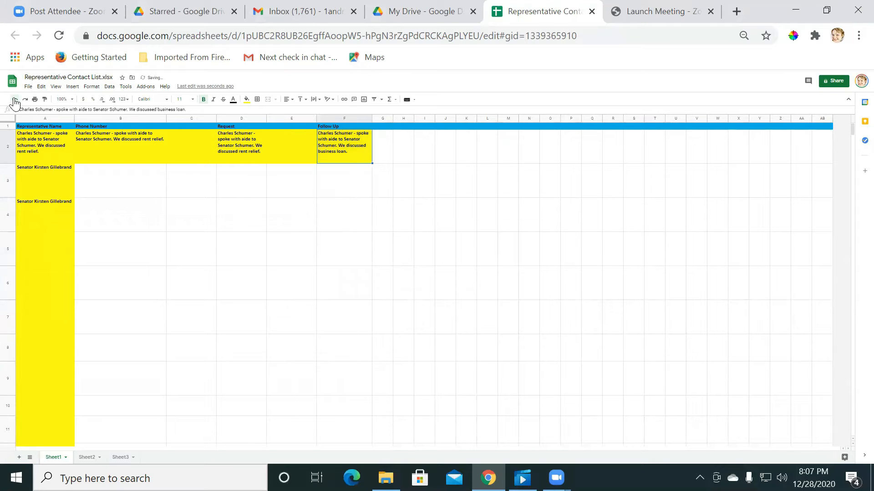
left_click(356, 207)
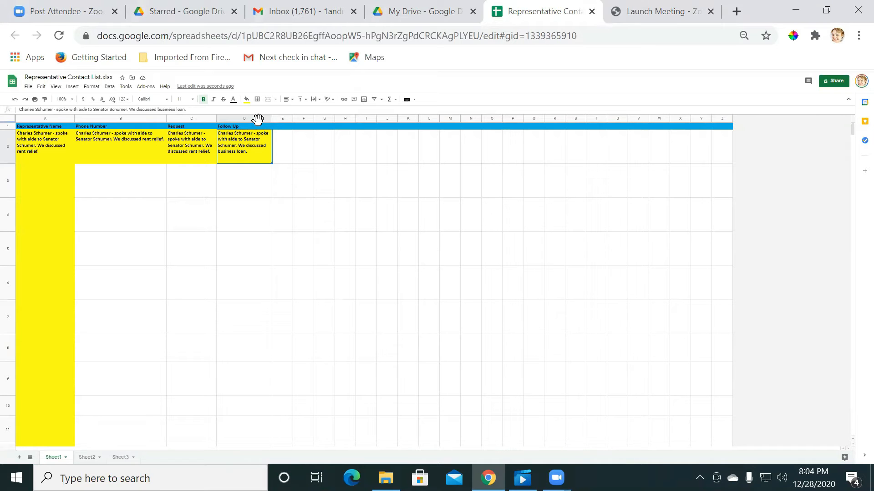
- Insert one empty column to the left of the Request column
left_click(197, 119)
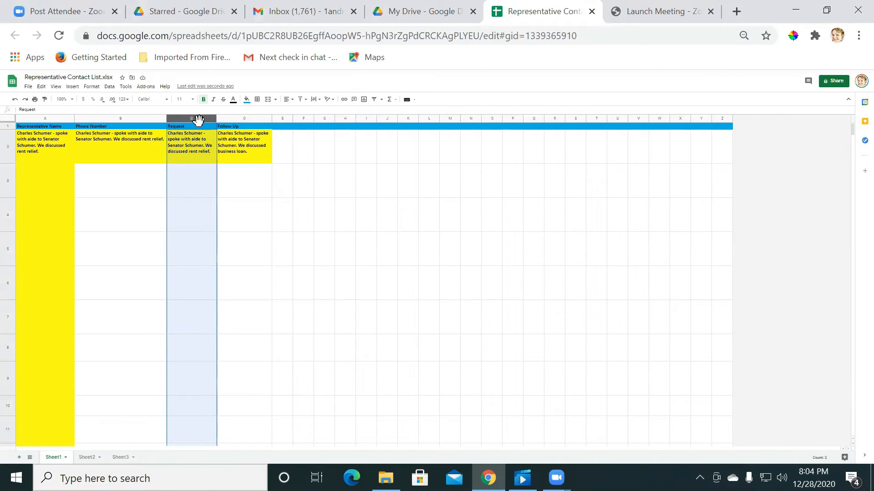
right_click(198, 120)
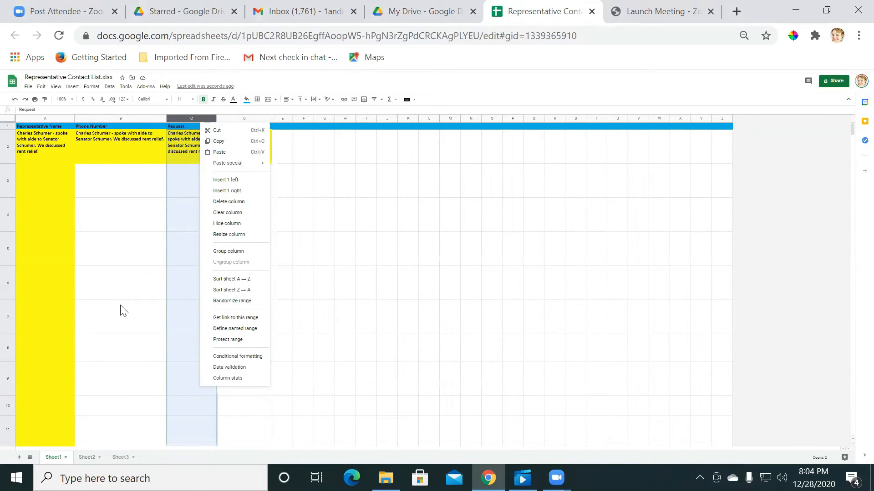
left_click(225, 181)
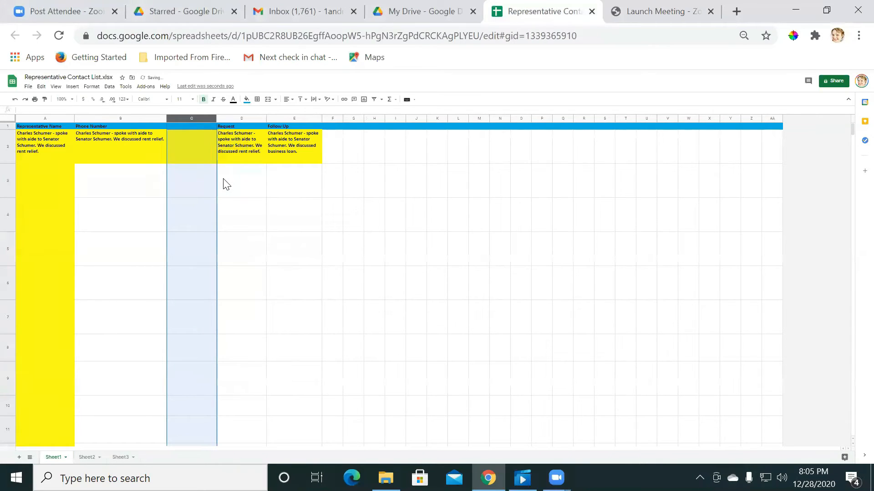
- Insert one empty column to the right of the Request column
left_click(231, 118)
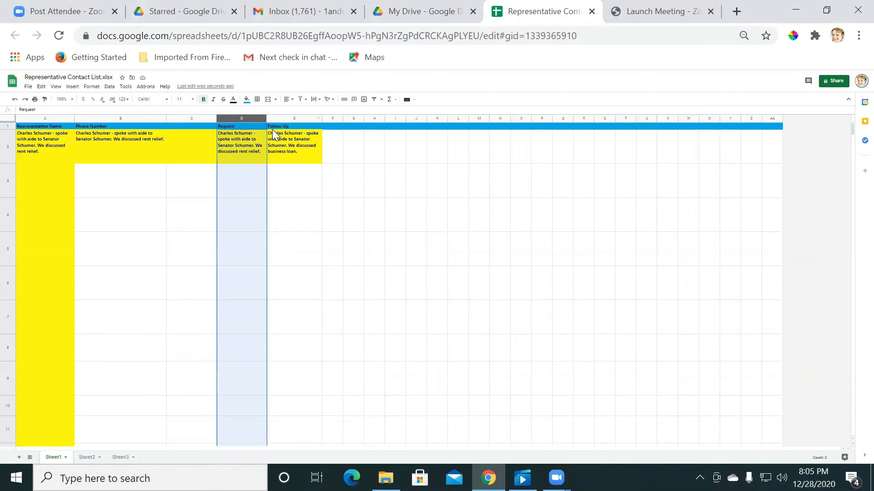
right_click(247, 123)
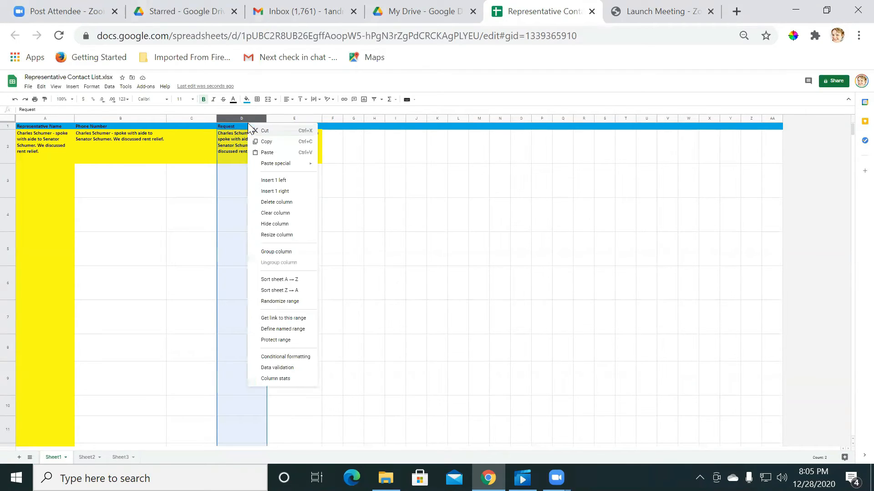
left_click(265, 192)
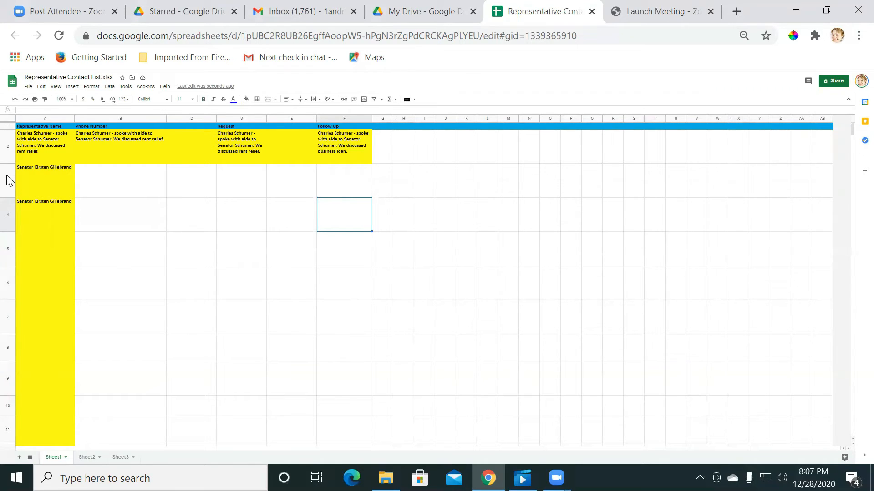
- Insert one empty row below row 3
left_click(8, 177)
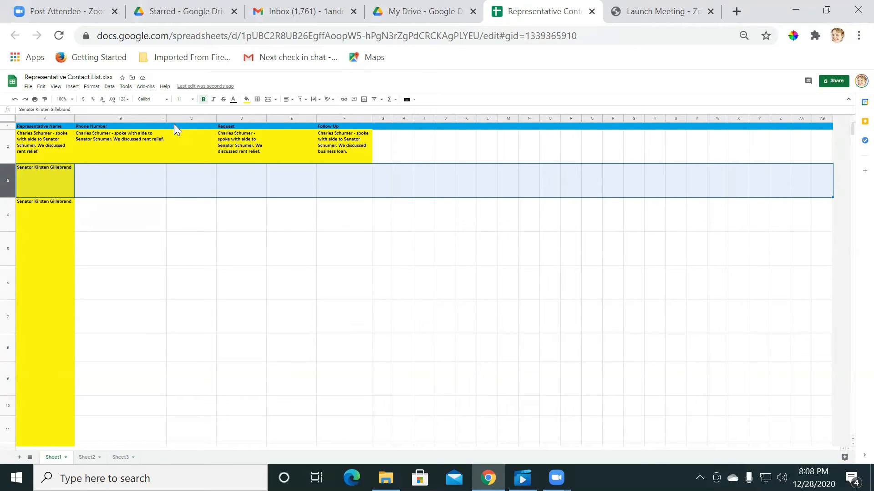
right_click(8, 187)
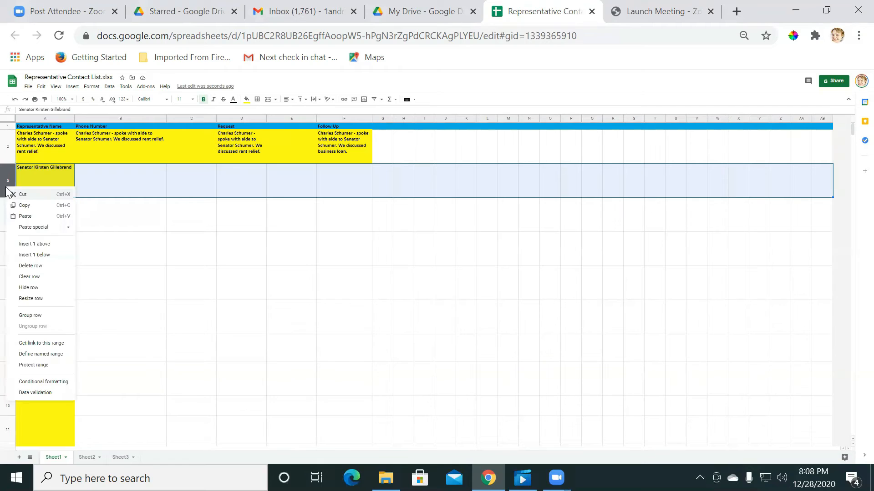
left_click(37, 255)
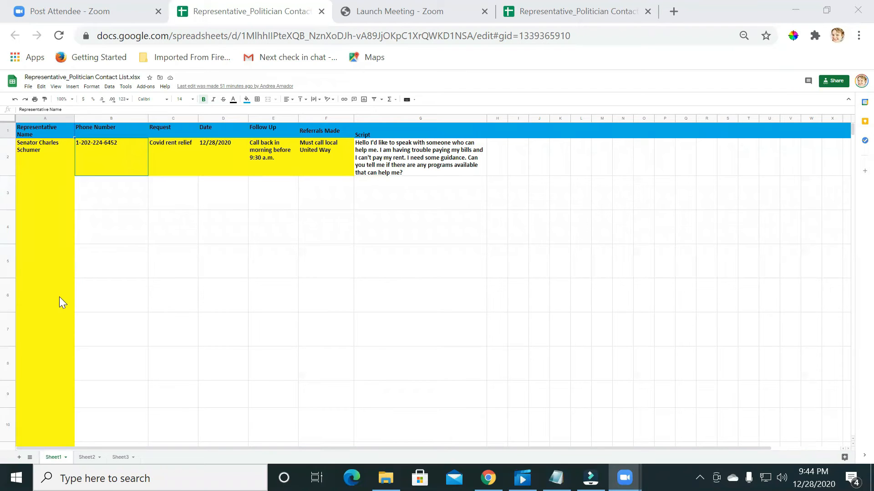
- Fill the Representative Name header cell with red and recolor the whole header row magenta
left_click(246, 100)
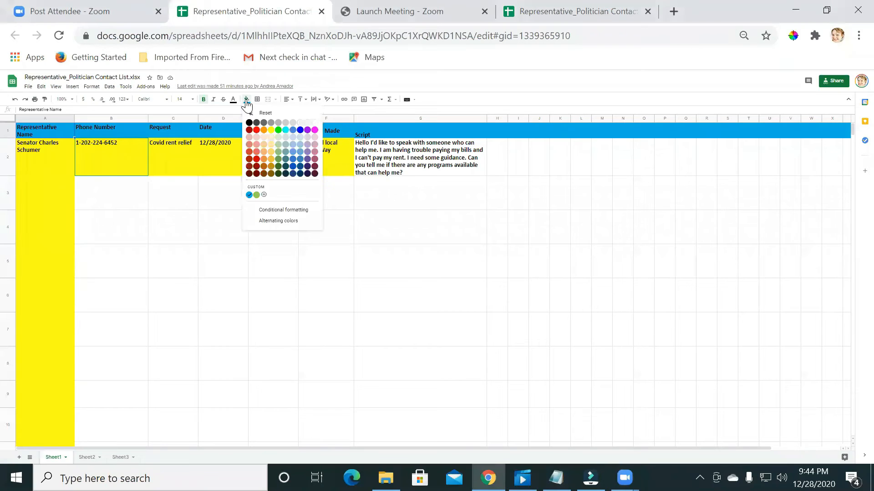
left_click(257, 130)
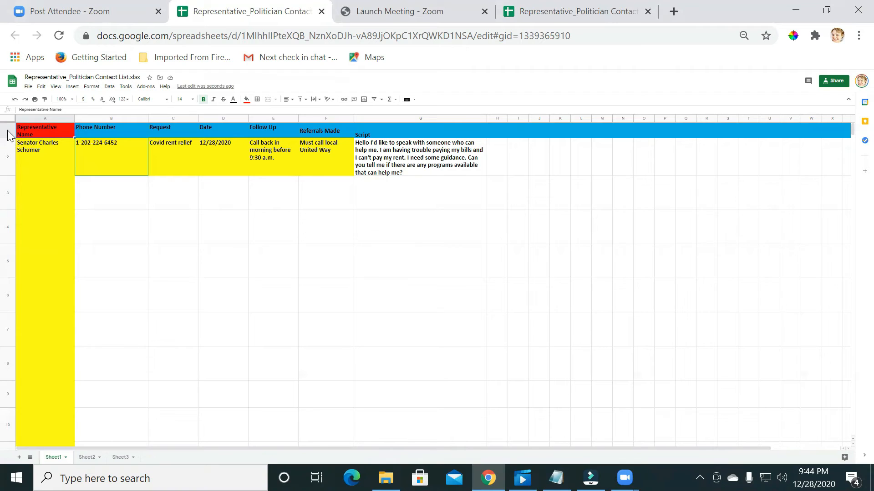
left_click(8, 132)
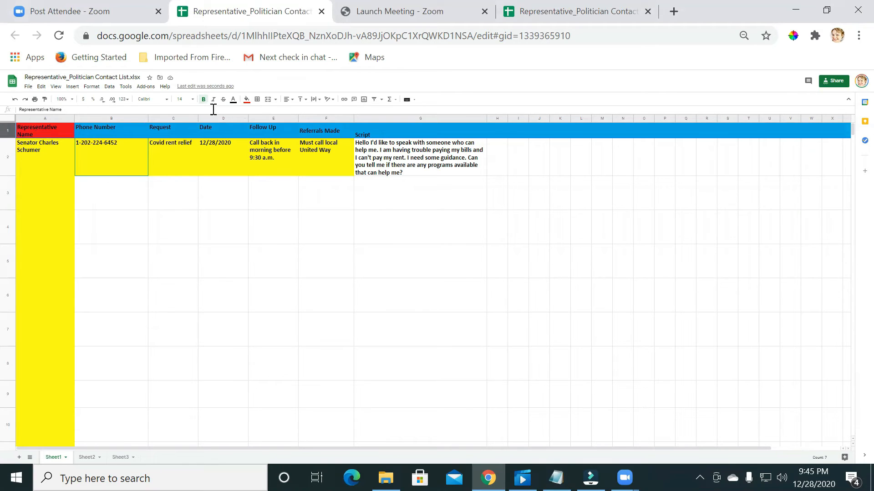
left_click(246, 101)
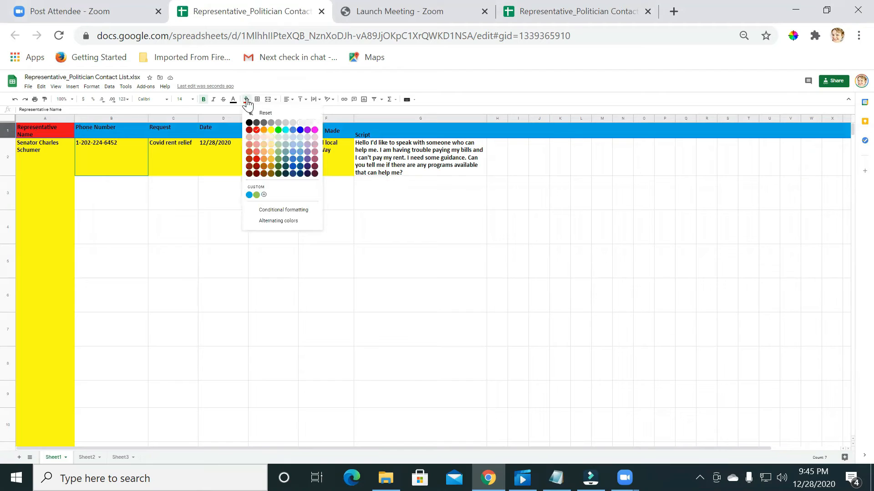
left_click(314, 130)
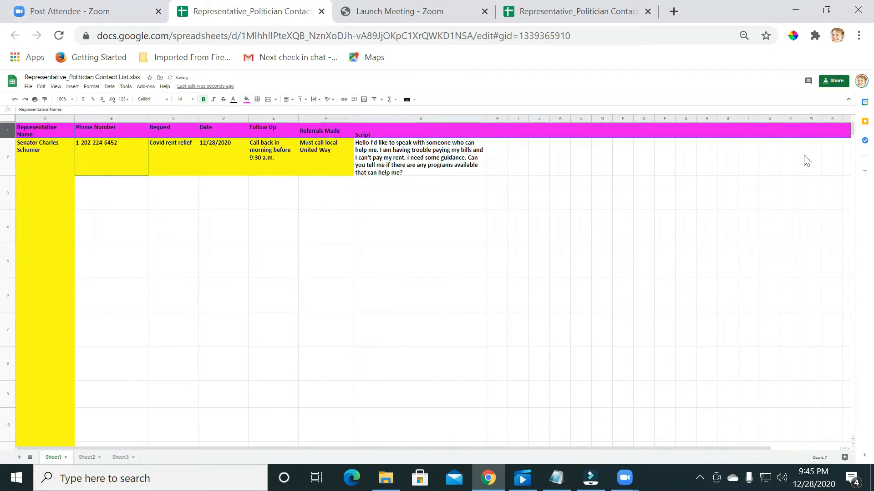
- Fill rows 2 through 4 with blue and set their text color to white
left_click(8, 157)
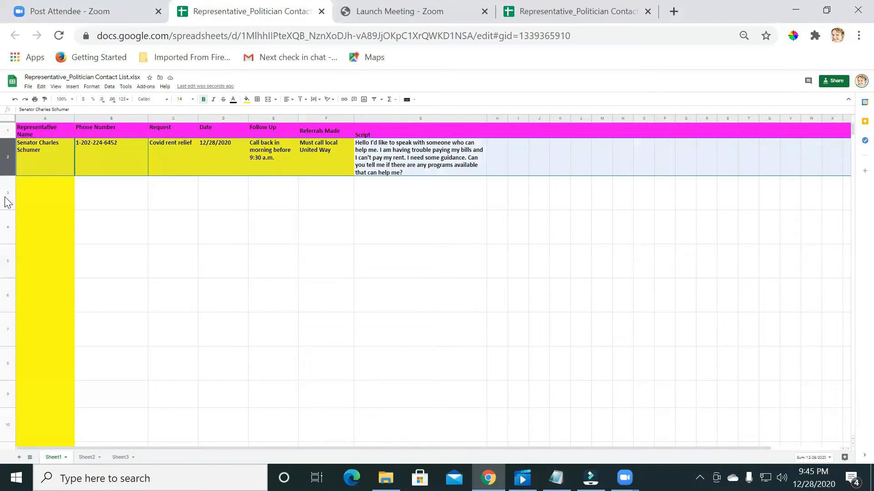
left_click(8, 227, "shift")
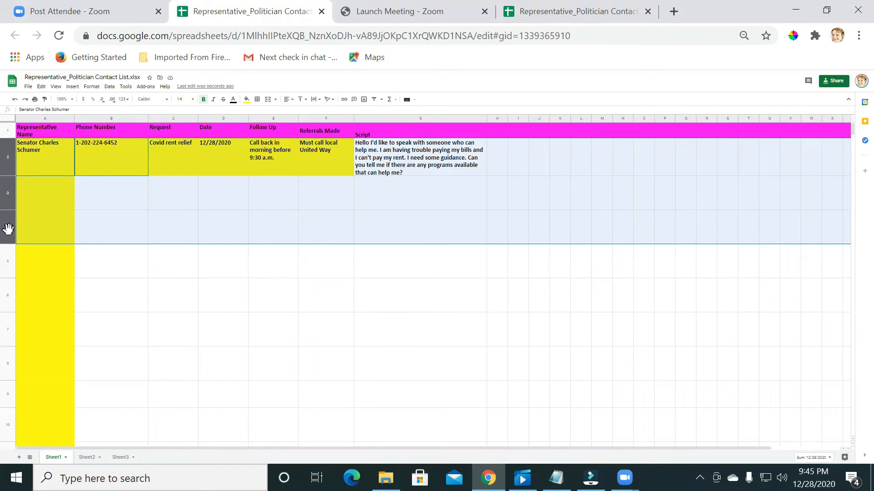
left_click(246, 100)
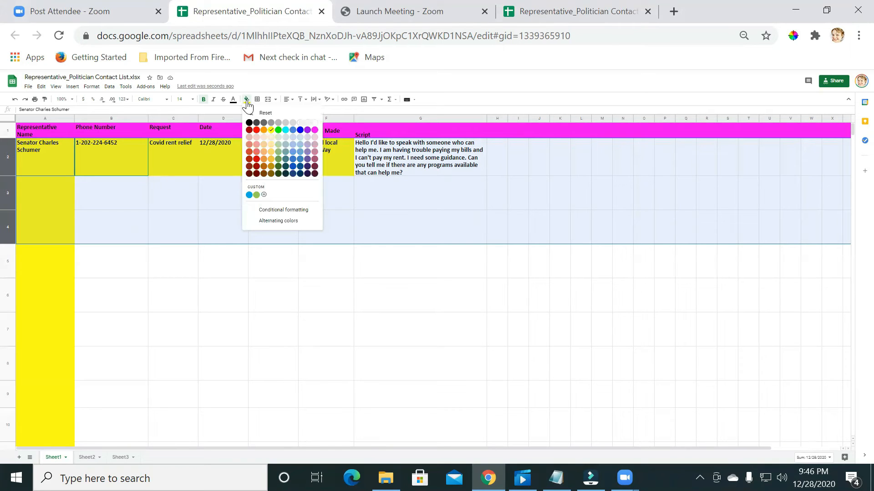
left_click(300, 130)
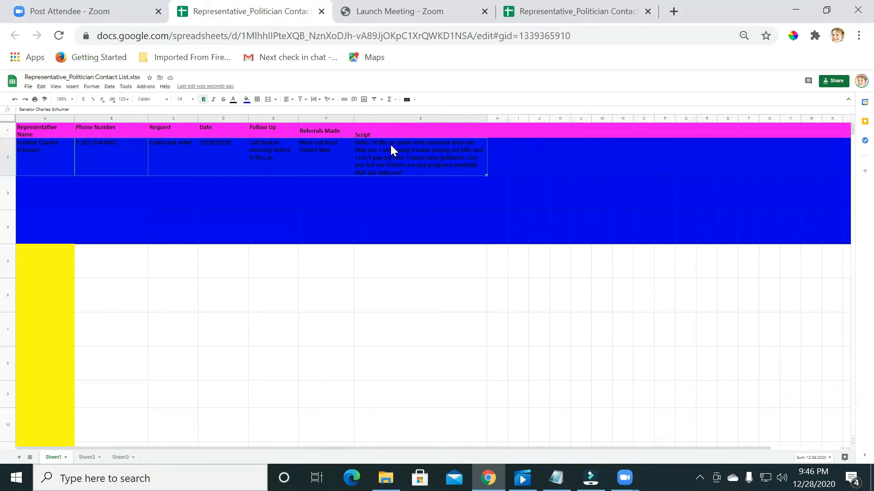
left_click(233, 100)
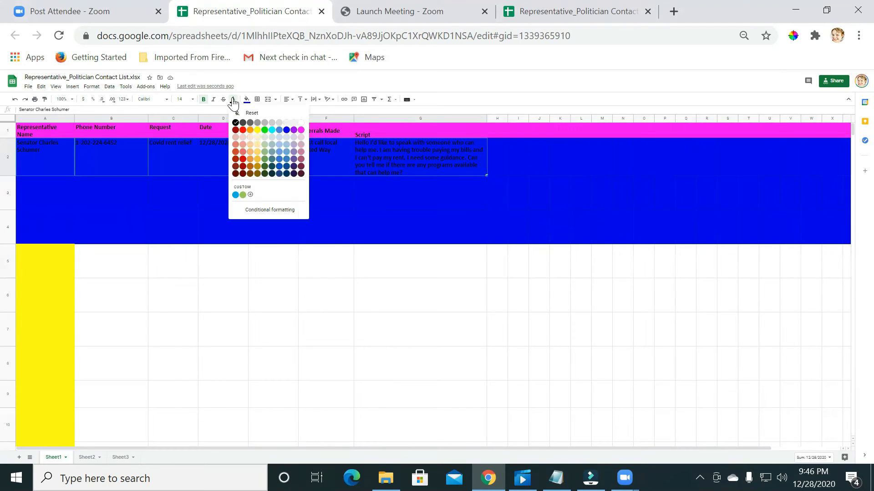
left_click(301, 123)
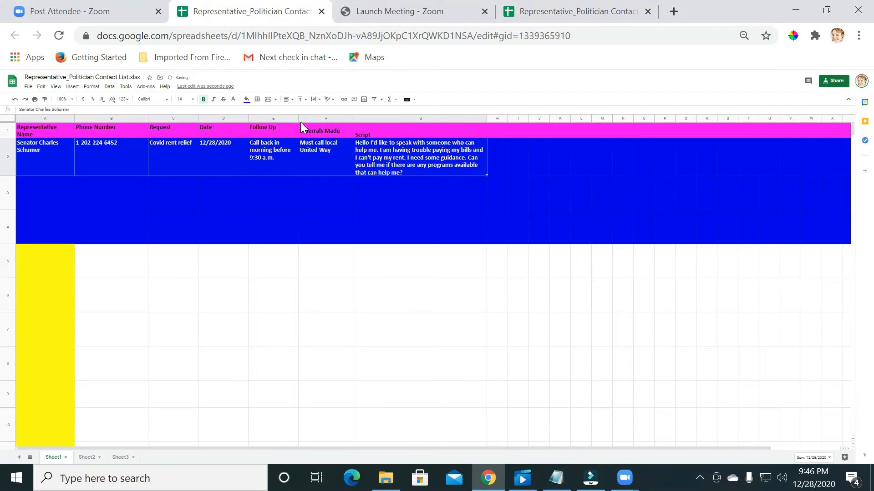
- Set the text in A2:F4 to the Arial font at size 16
left_click(302, 223, "shift")
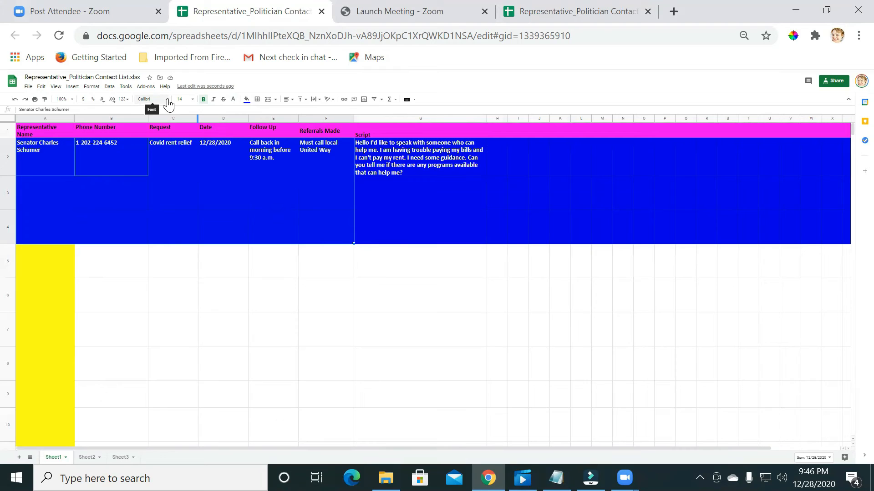
left_click(167, 100)
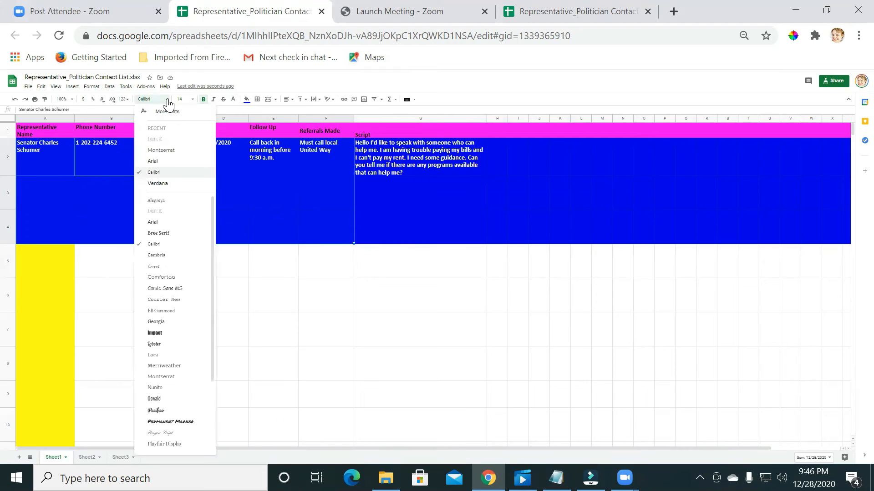
left_click(155, 162)
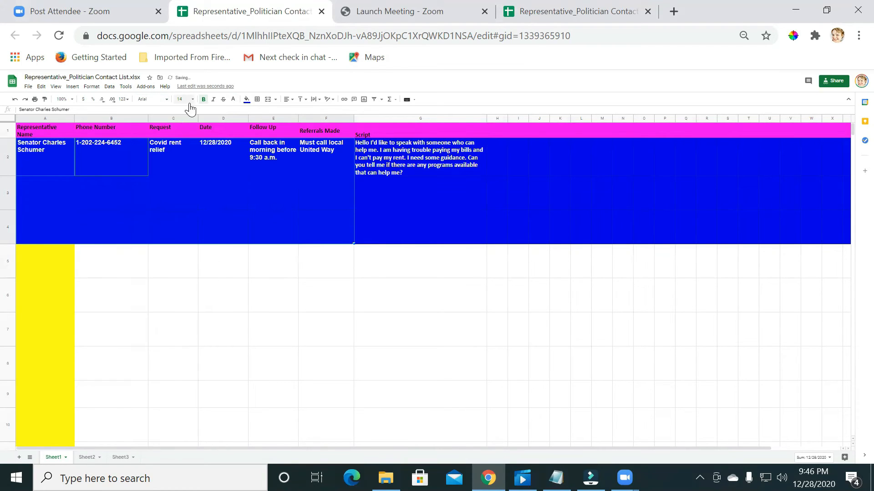
left_click(191, 104)
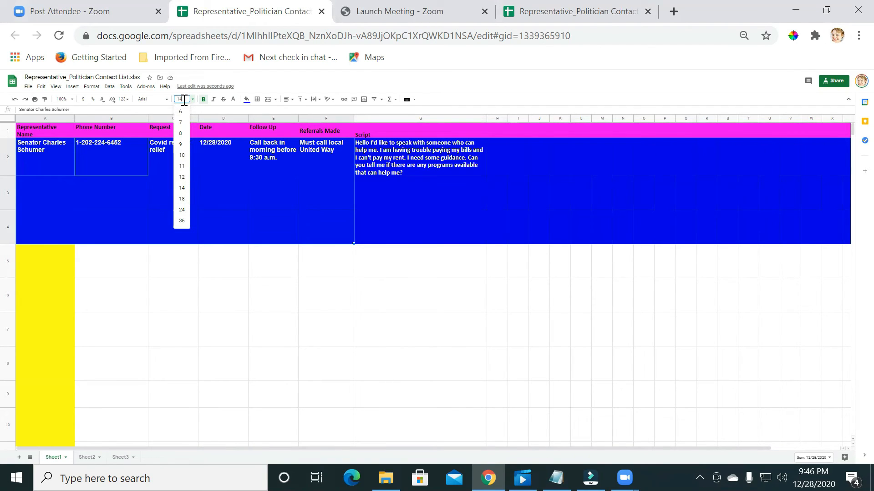
type("6")
key("Return")
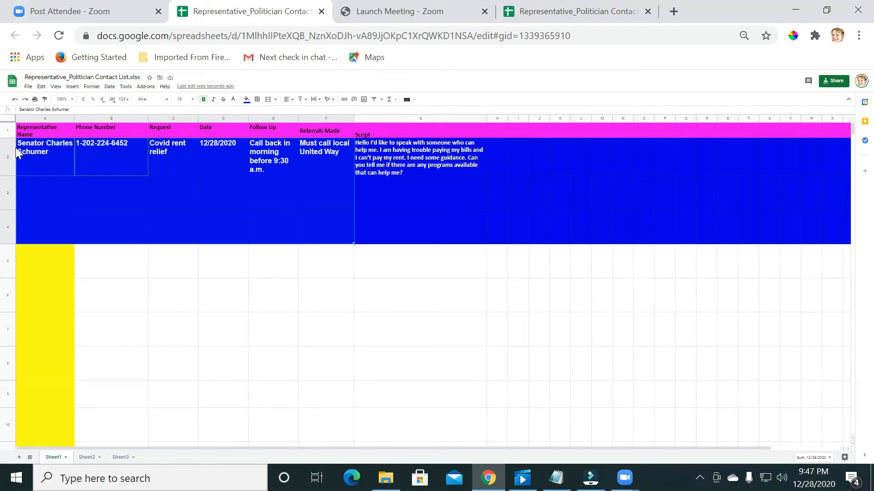
- Select columns A through G as one block and clear the selection
left_click(437, 119)
left_click(36, 118)
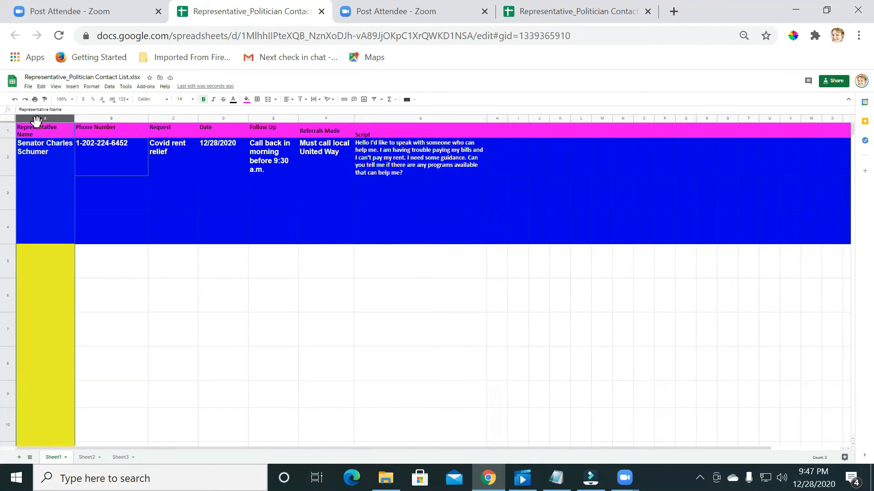
left_click(112, 119, "shift")
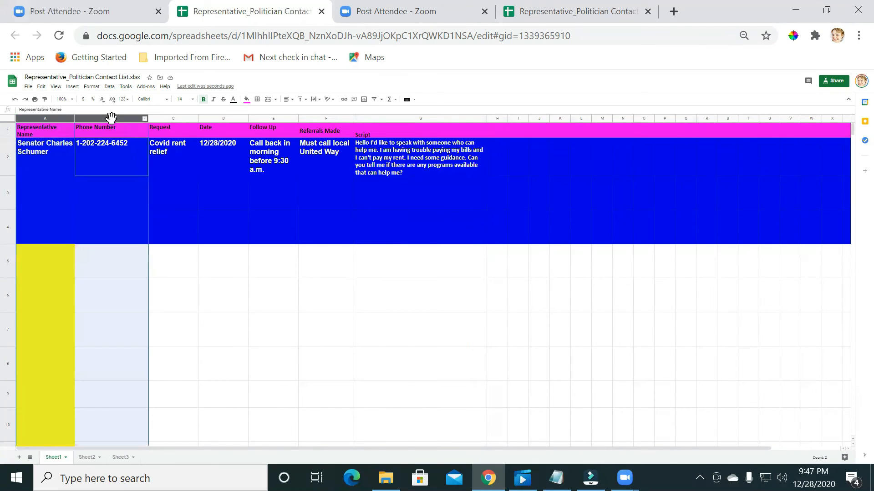
left_click(179, 119, "shift")
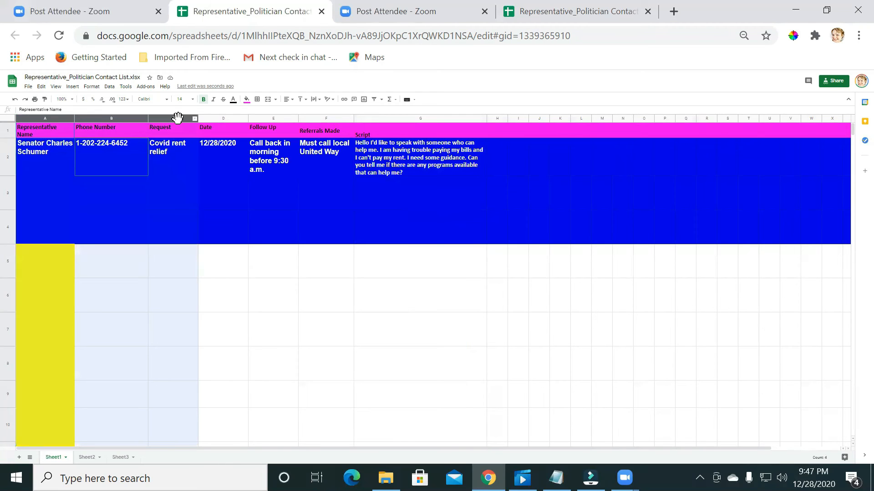
left_click(236, 120, "shift")
left_click(272, 119, "shift")
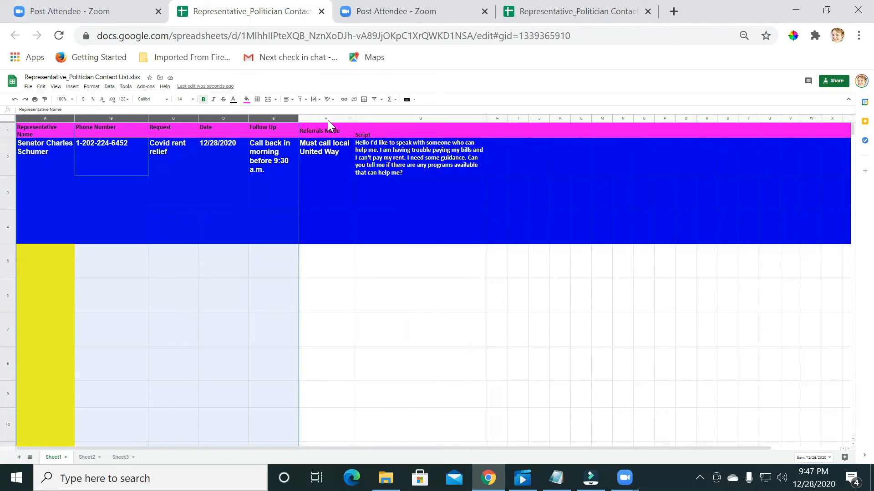
left_click(328, 121, "shift")
left_click(394, 117, "shift")
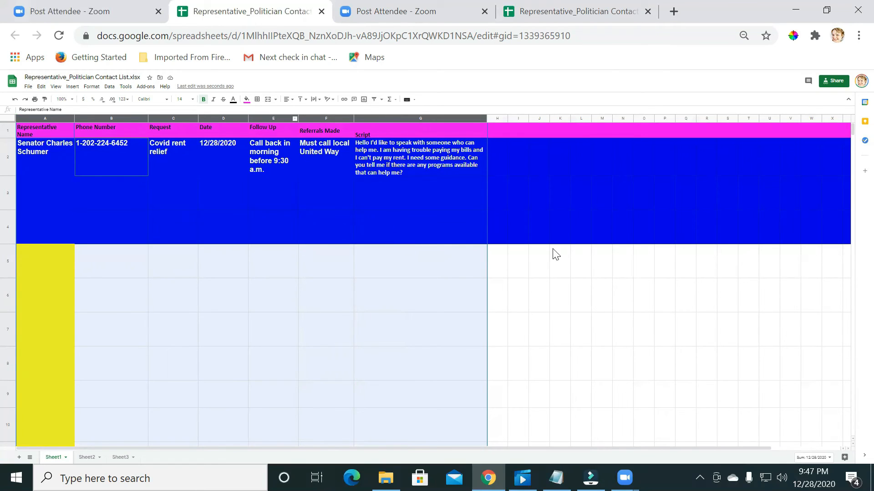
left_click(539, 273)
- Set the Script text in cell G2 to the Arial font at size 16
left_click(317, 157)
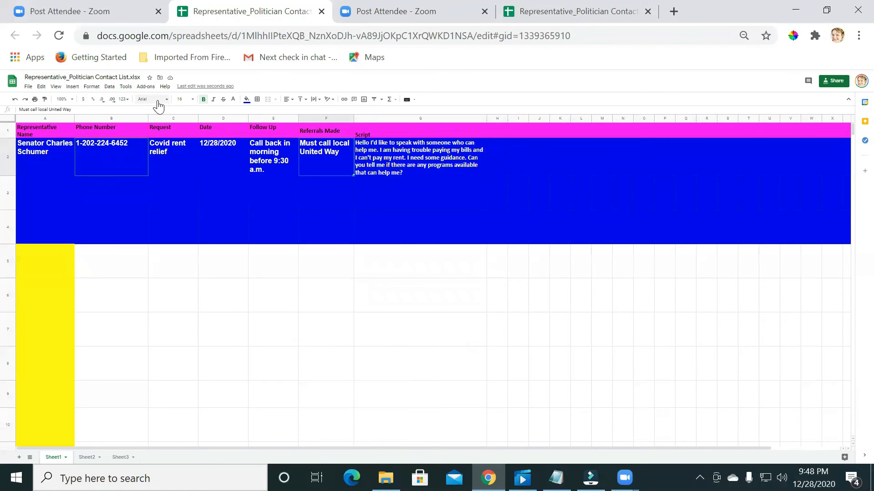
left_click(269, 155)
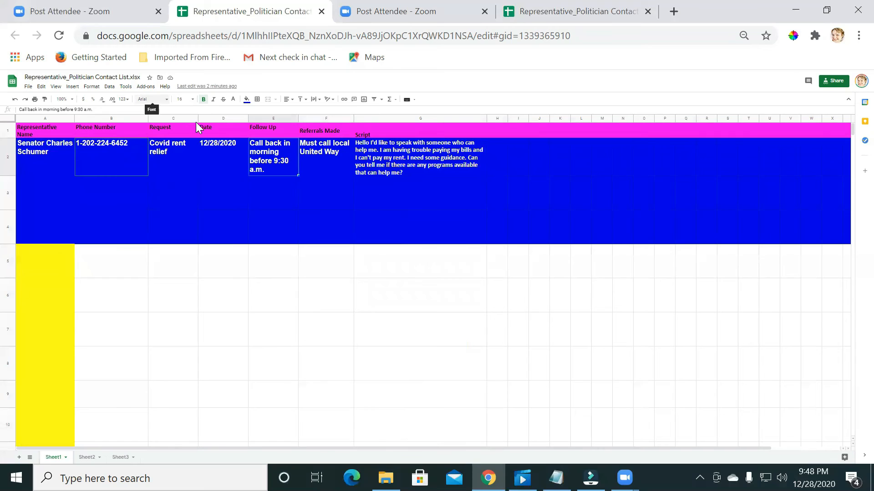
left_click(420, 158)
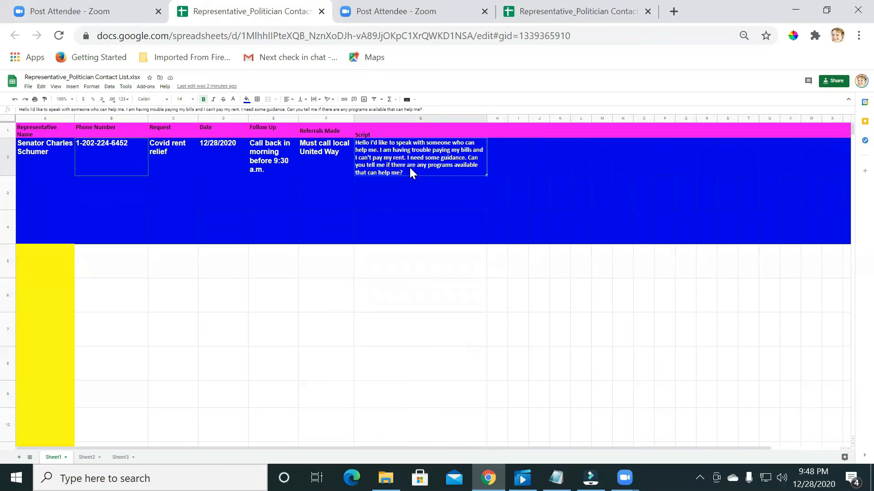
left_click(165, 100)
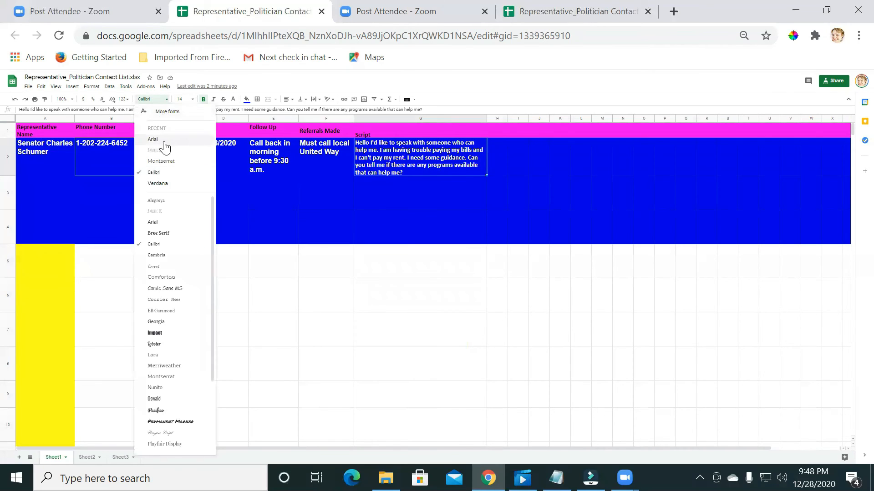
left_click(165, 146)
left_click(184, 99)
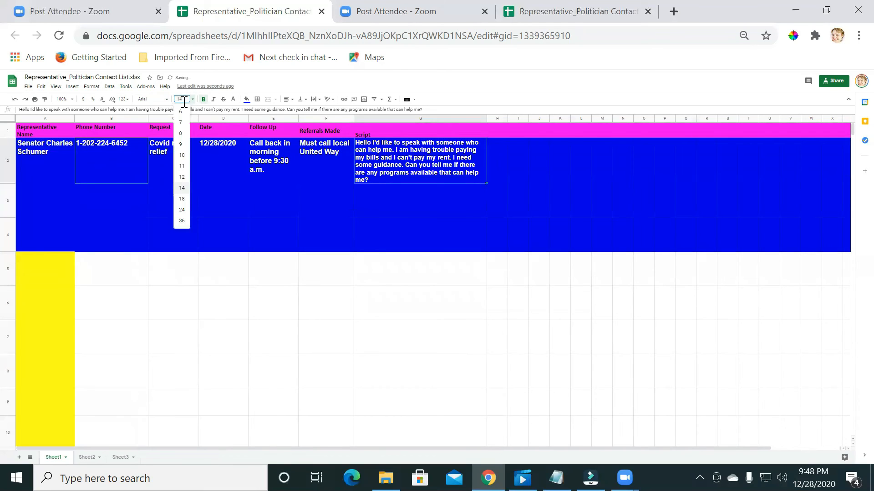
type("16")
key("Return")
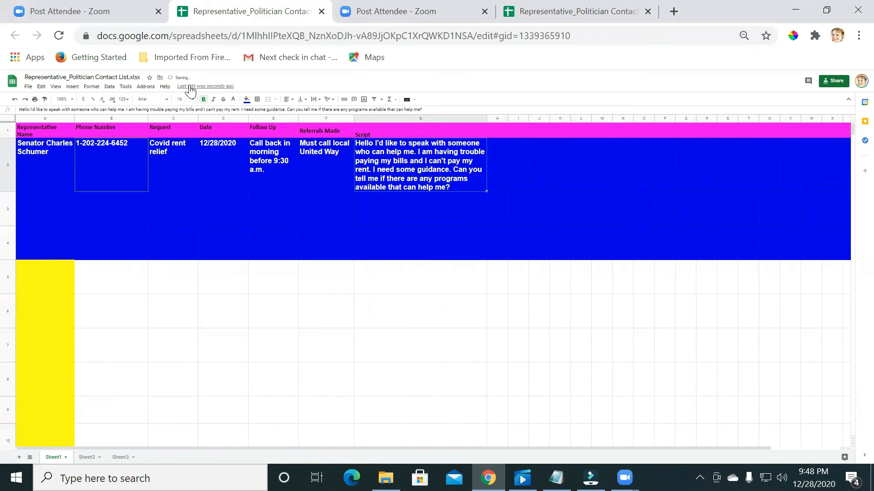
left_click(436, 346)
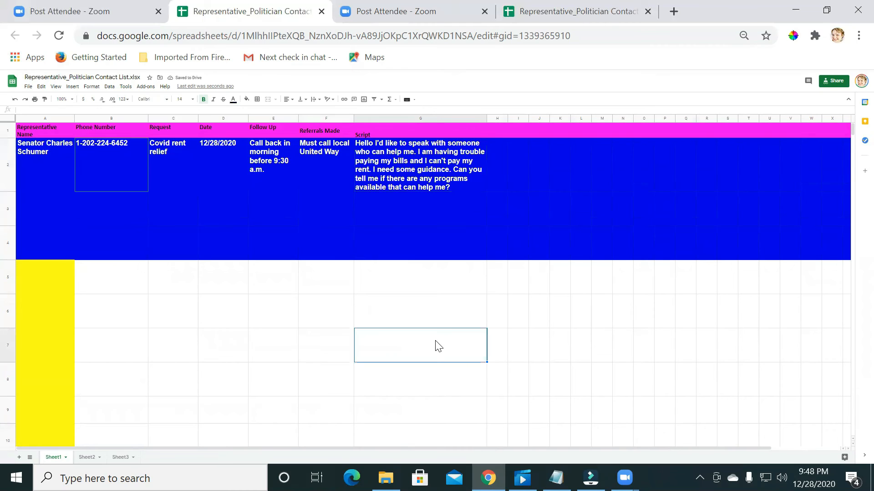
- Set the header row to Arial at size 18 and widen column A so Representative fits on one line
left_click(10, 129)
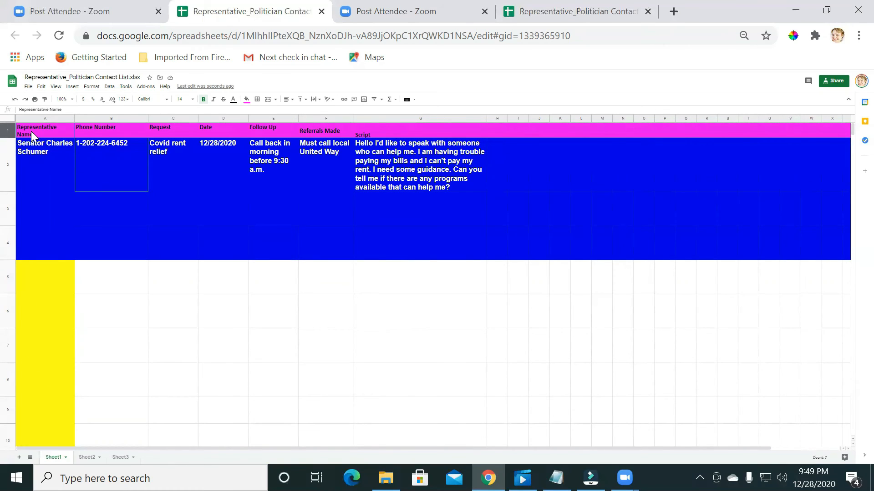
left_click(185, 98)
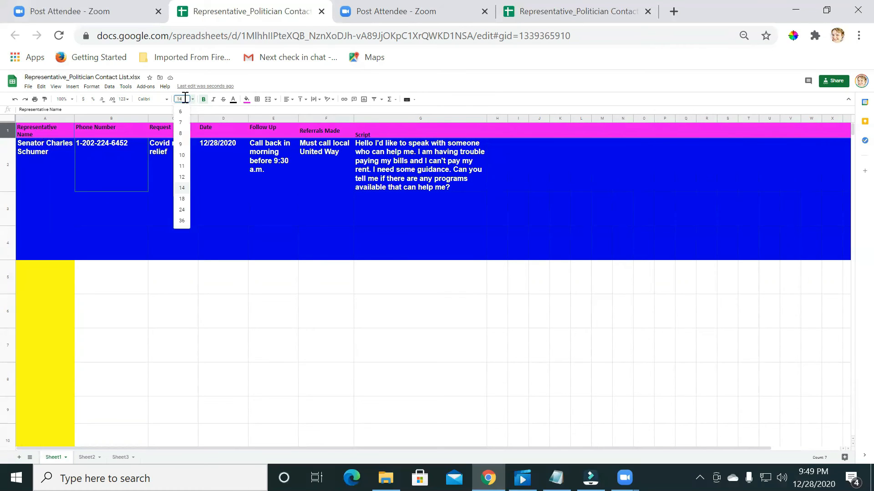
left_click(182, 198)
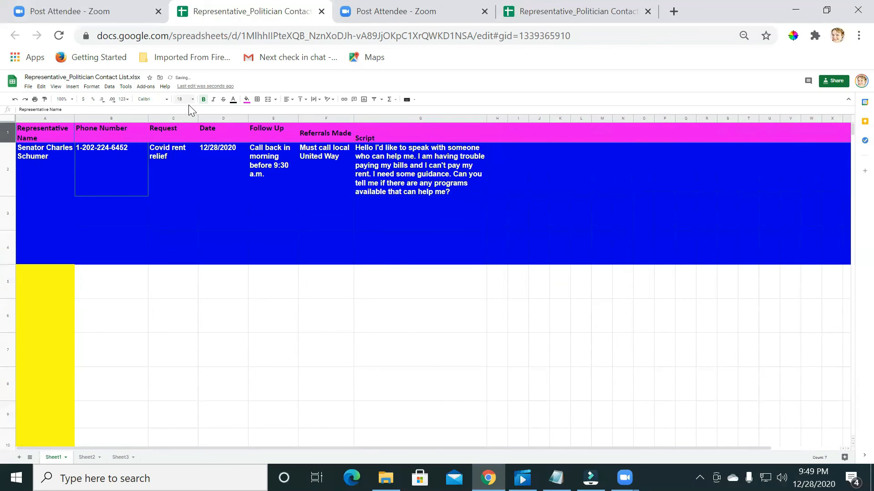
left_click(158, 105)
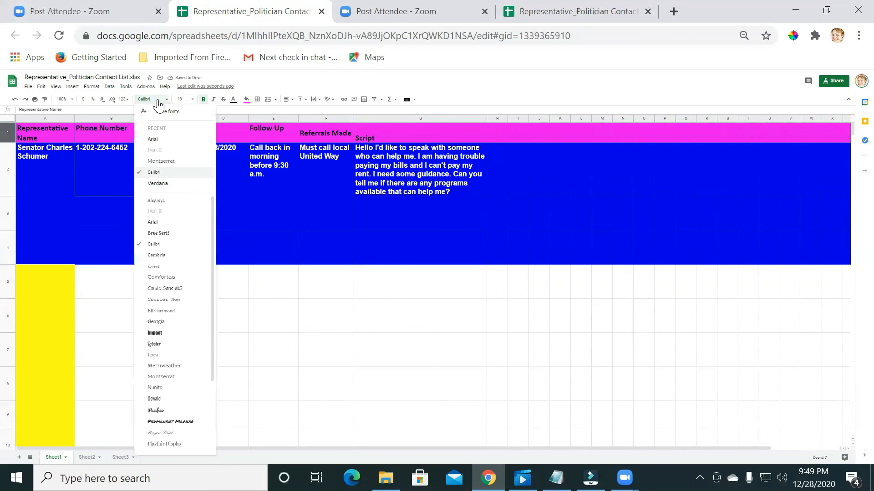
left_click(166, 142)
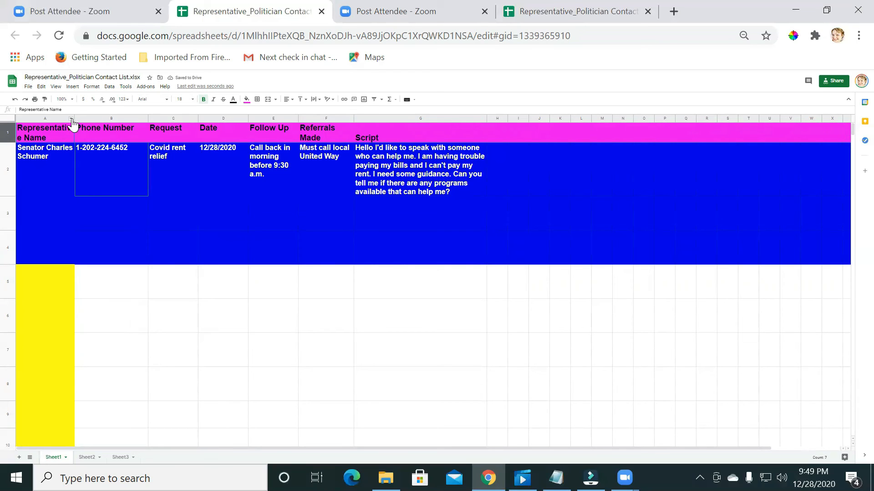
left_click_drag(74, 118, 86, 119)
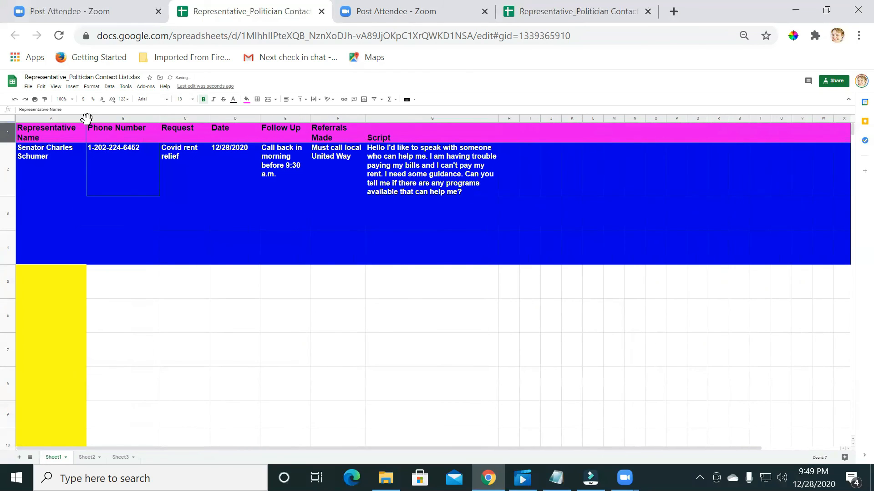